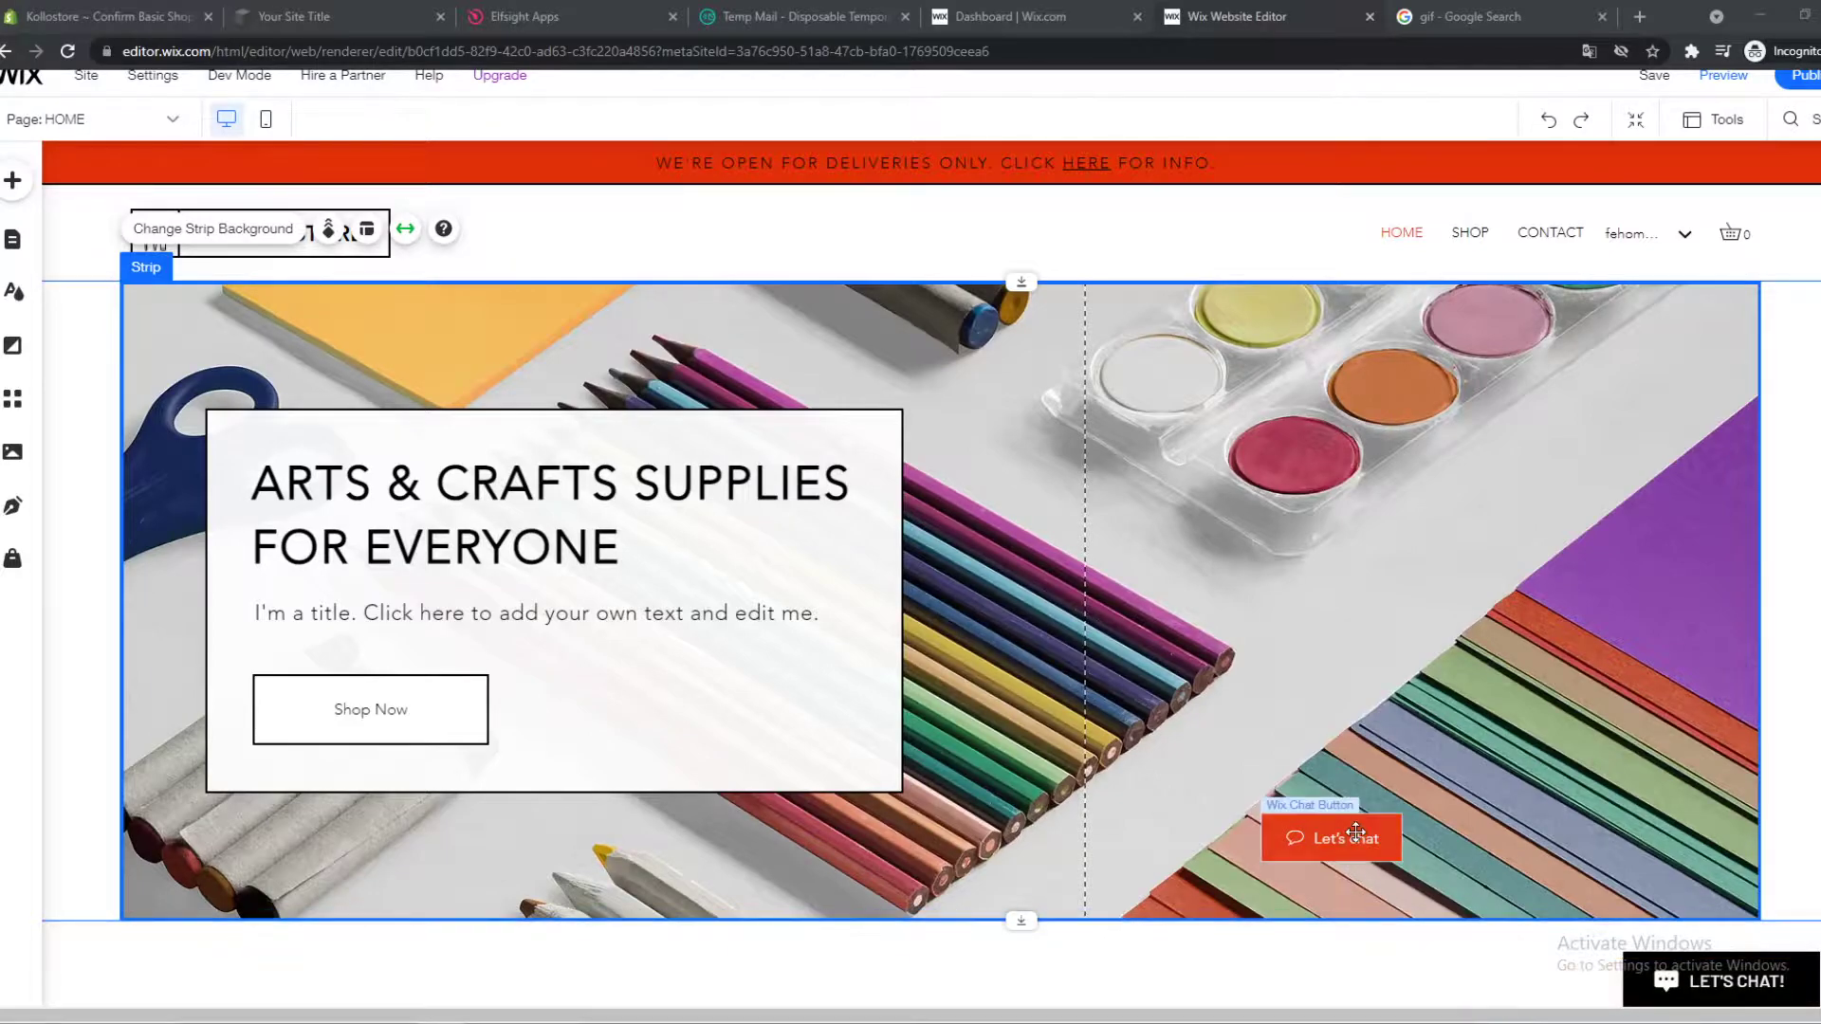
Delete the Wix Chat 'Let's chat' button from the hero strip using its context menu
{"action": "right_click", "coordinate": [1351, 837]}
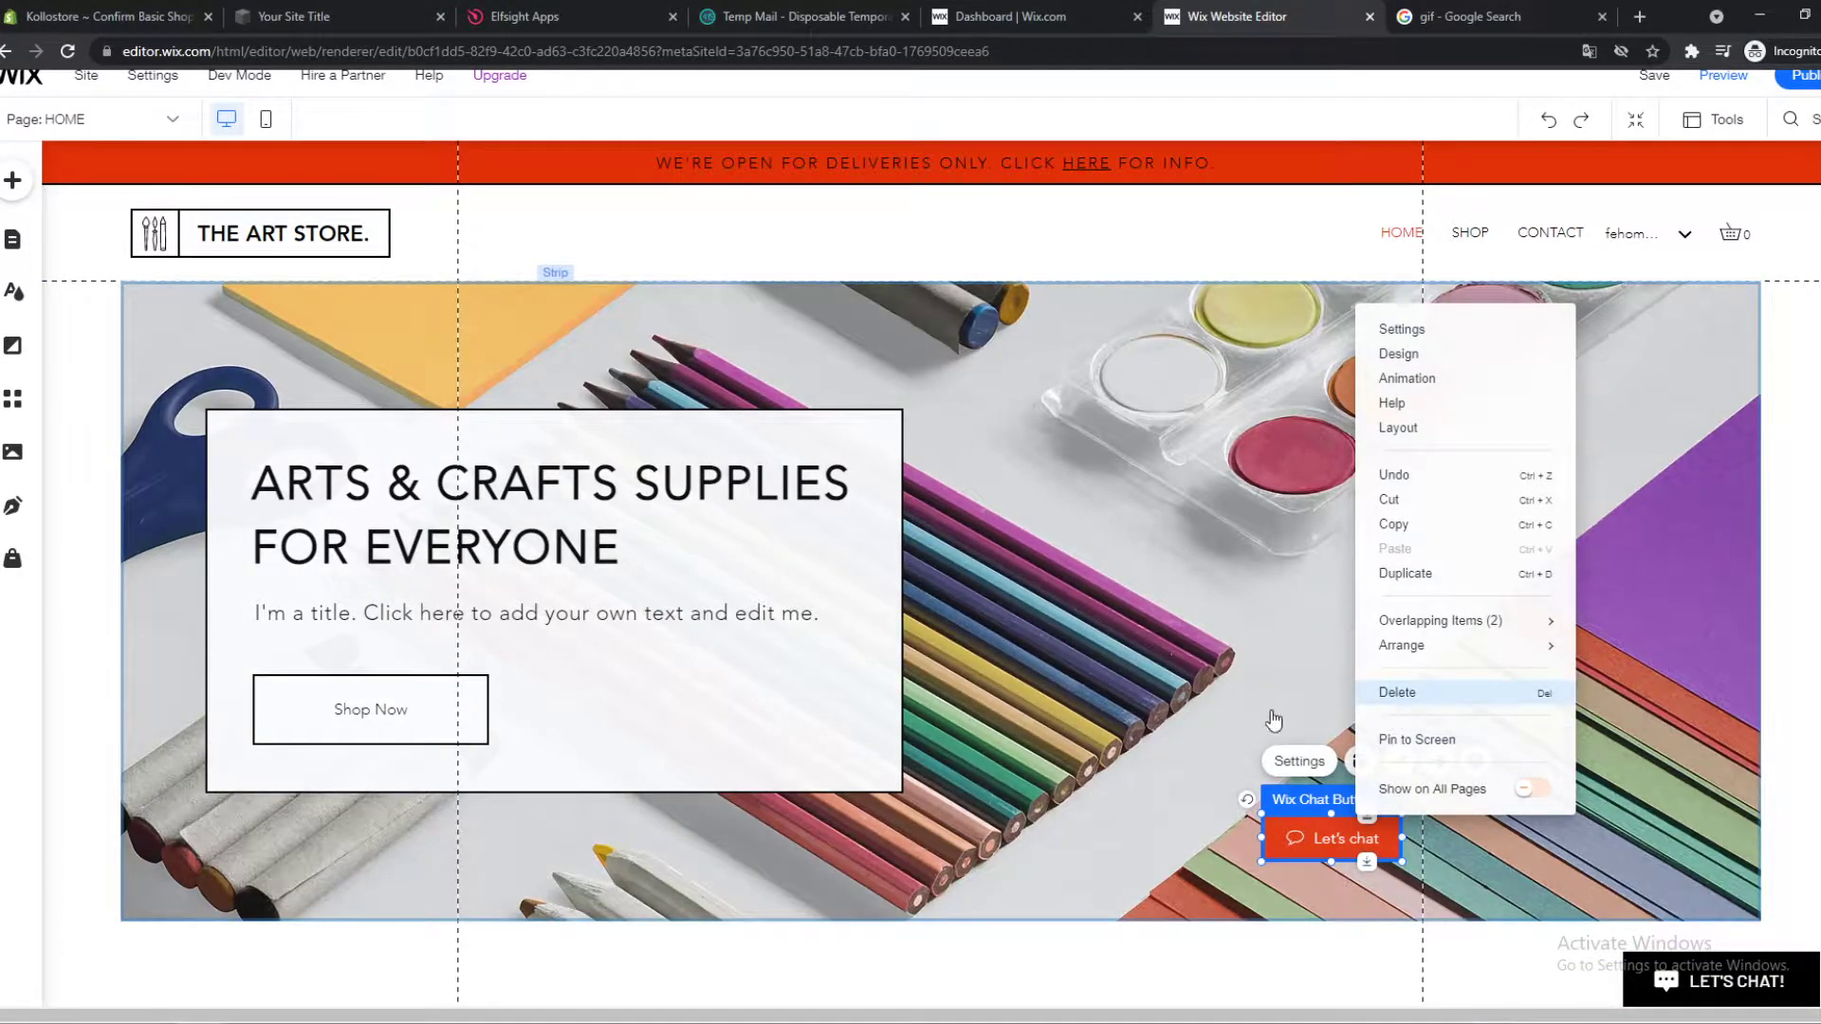
{"action": "left_click", "coordinate": [1397, 695]}
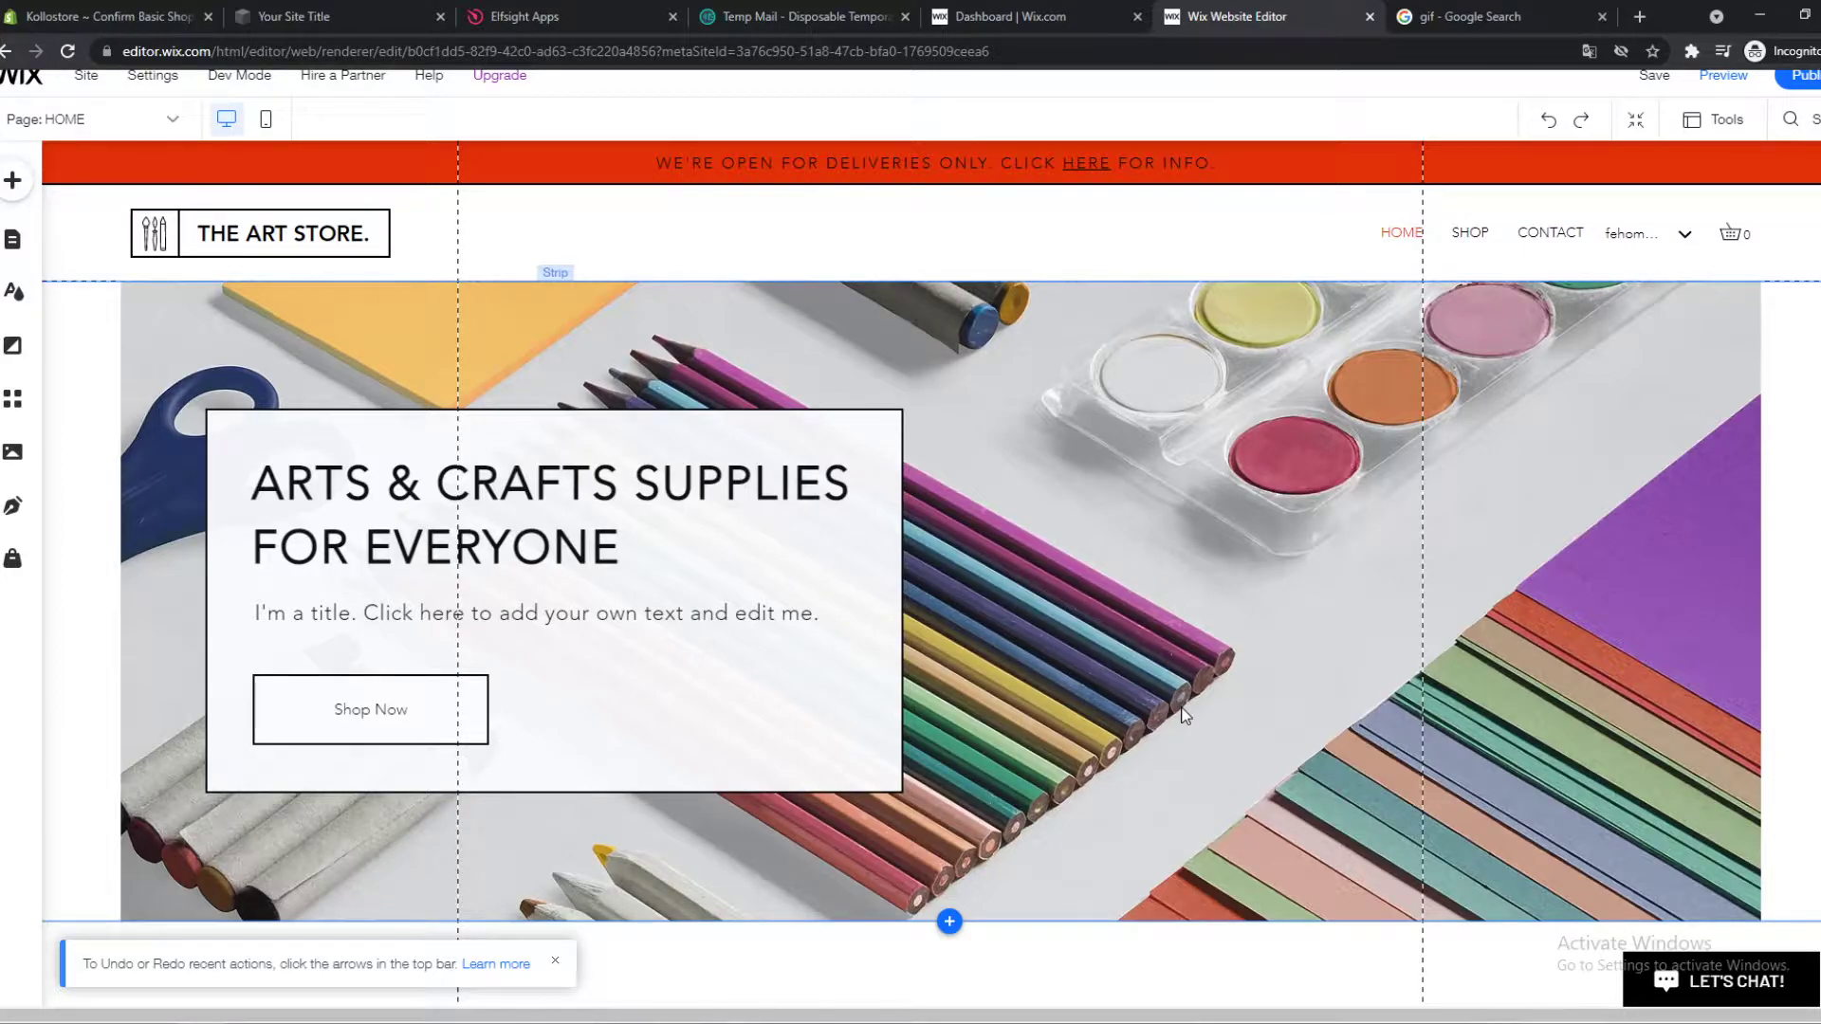
{"action": "scroll", "coordinate": [1152, 680], "scroll_direction": "down", "scroll_amount": 2}
{"action": "scroll", "coordinate": [1120, 648], "scroll_direction": "up", "scroll_amount": 2}
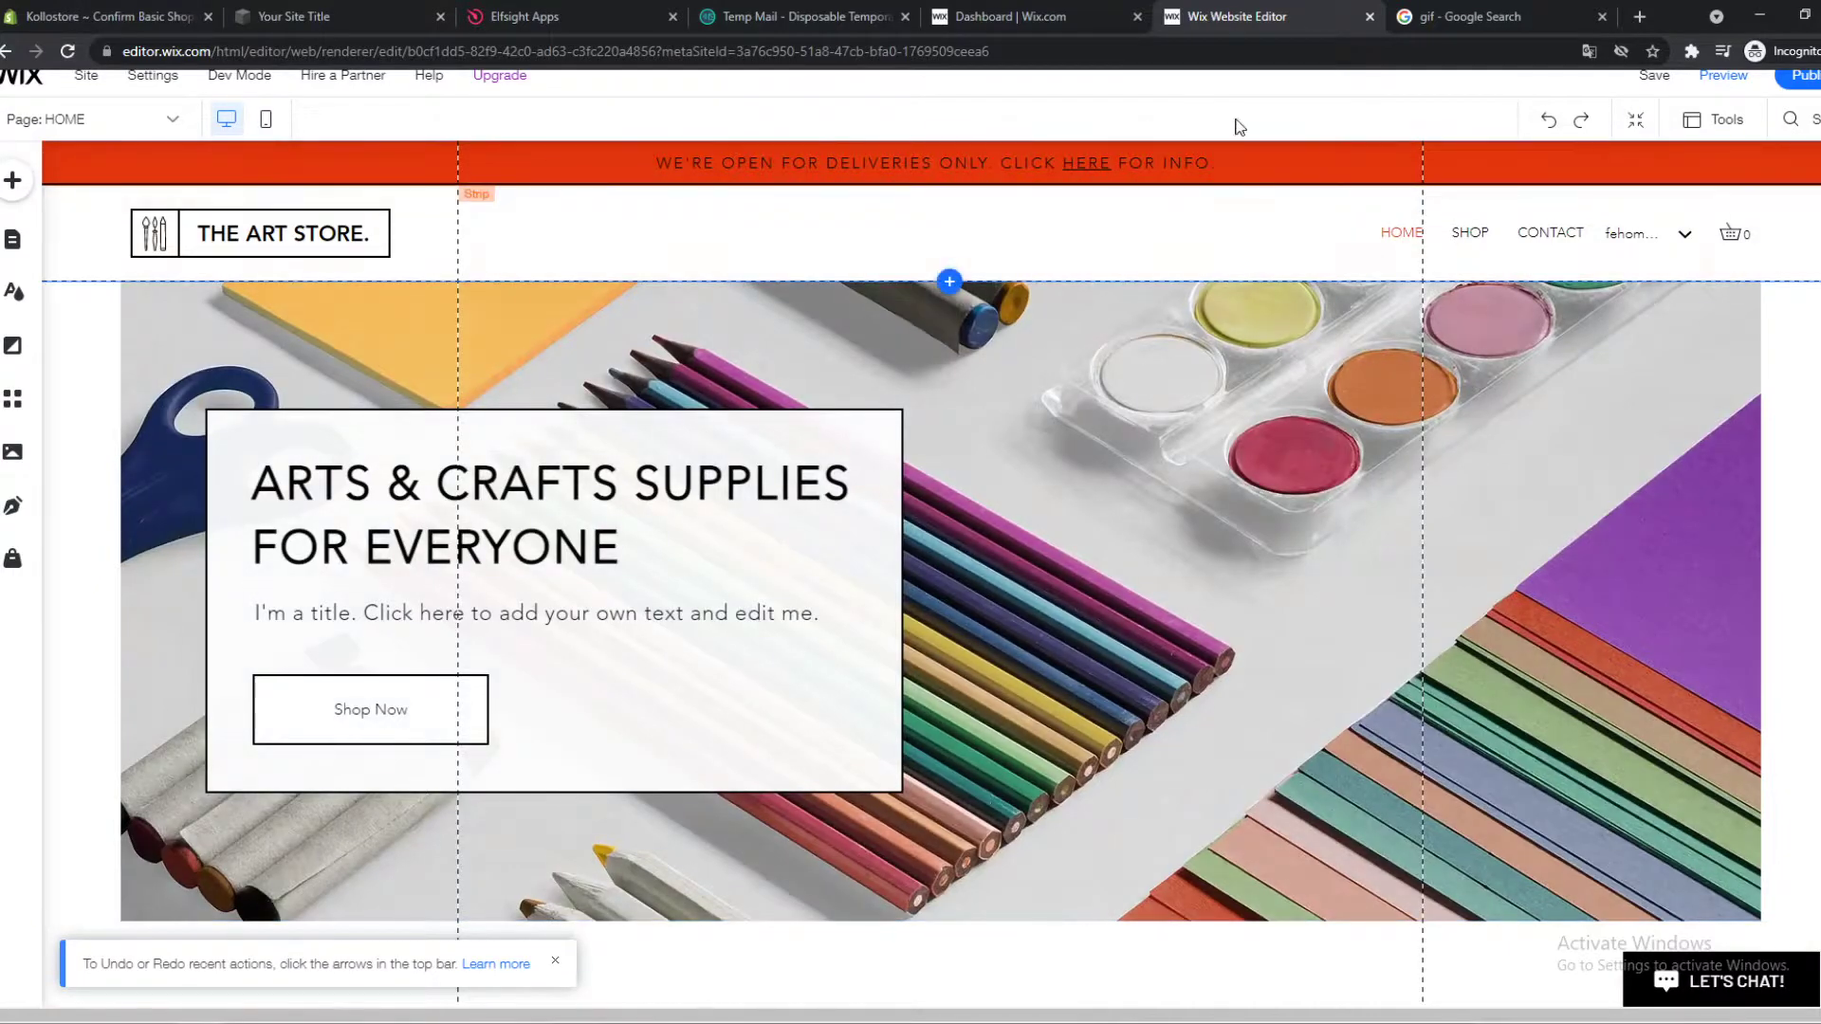
{"action": "scroll", "coordinate": [1247, 117], "scroll_direction": "up", "scroll_amount": 1}
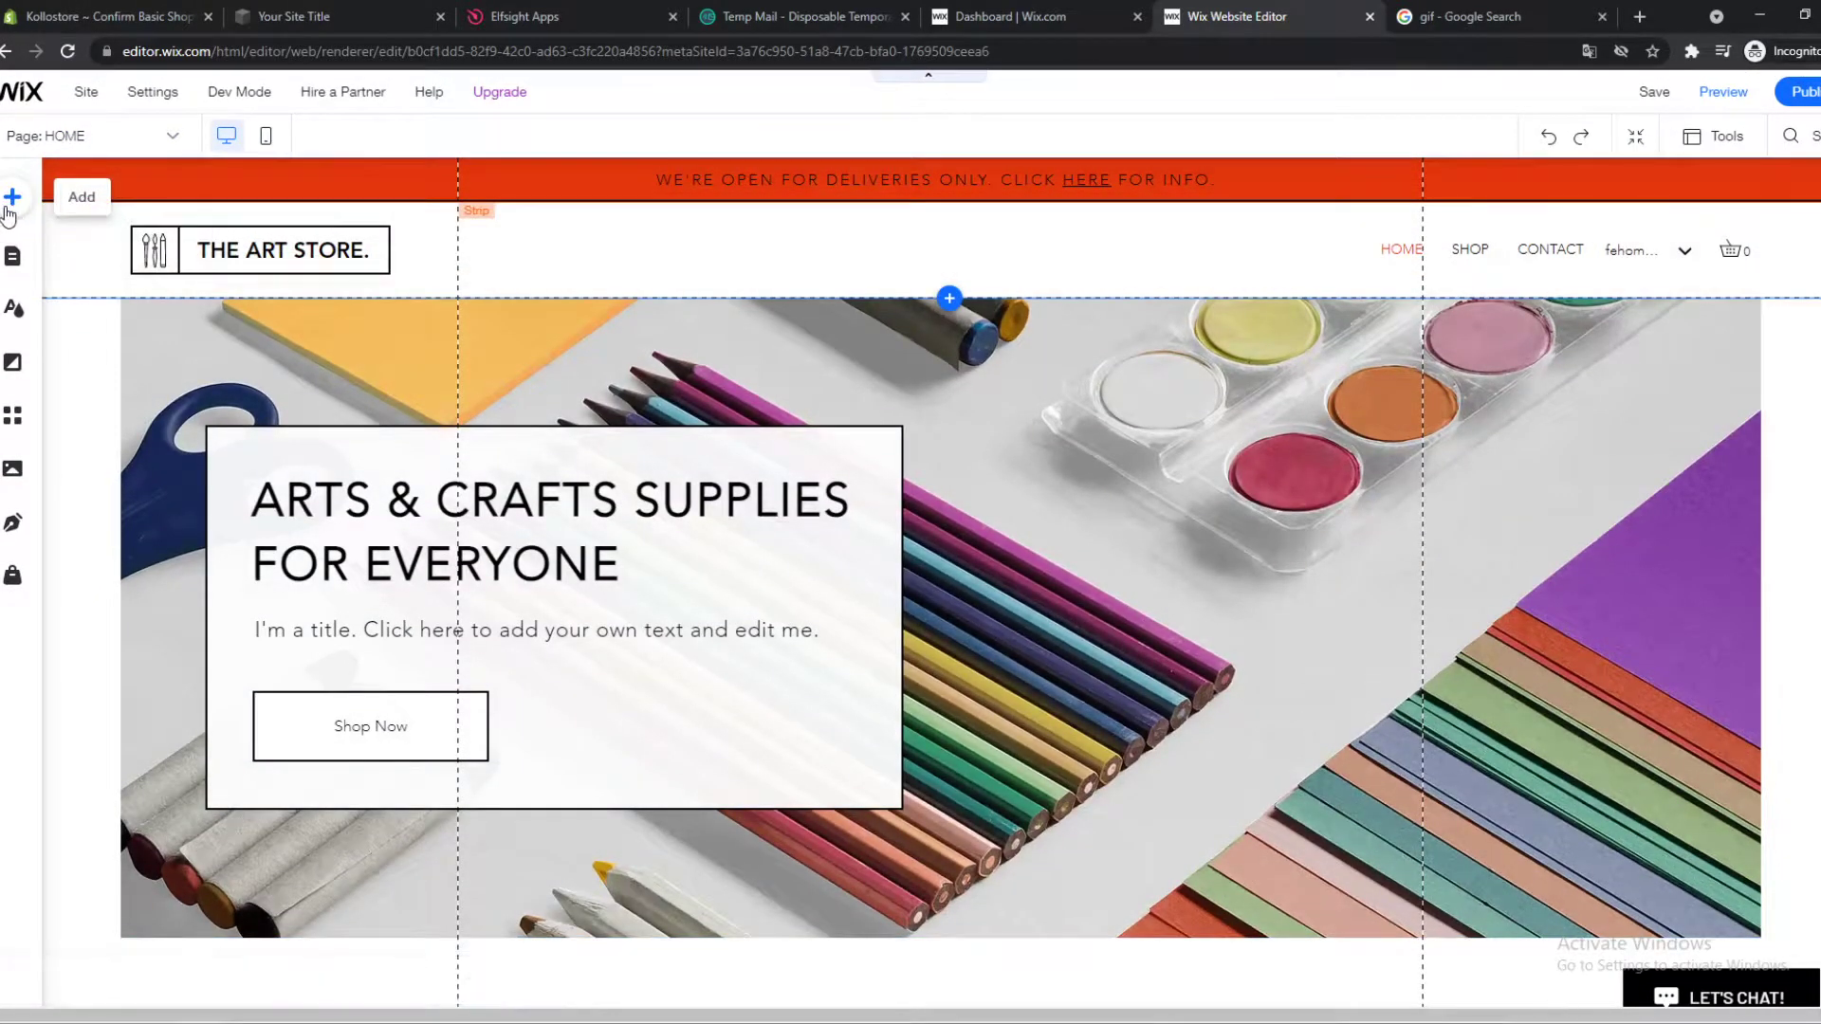
Open the Add elements panel to browse the available donation form designs
{"action": "left_click", "coordinate": [12, 201]}
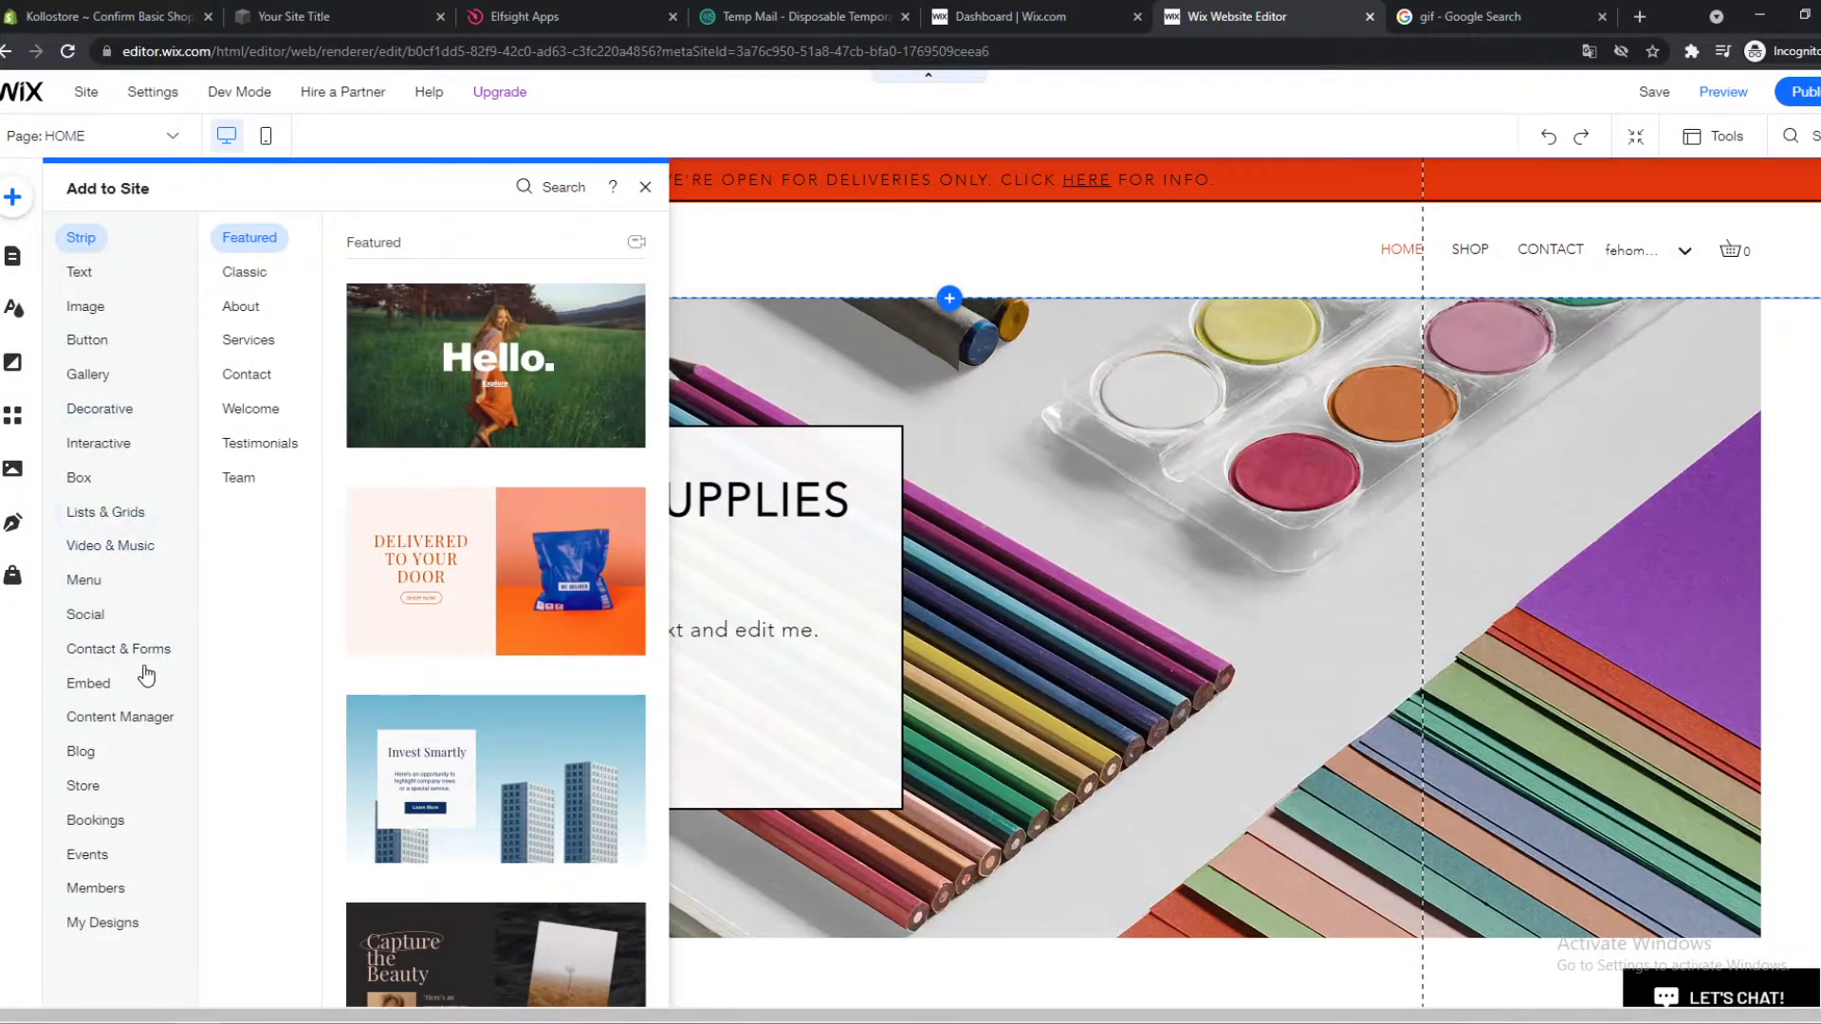
{"action": "mouse_move", "coordinate": [119, 649]}
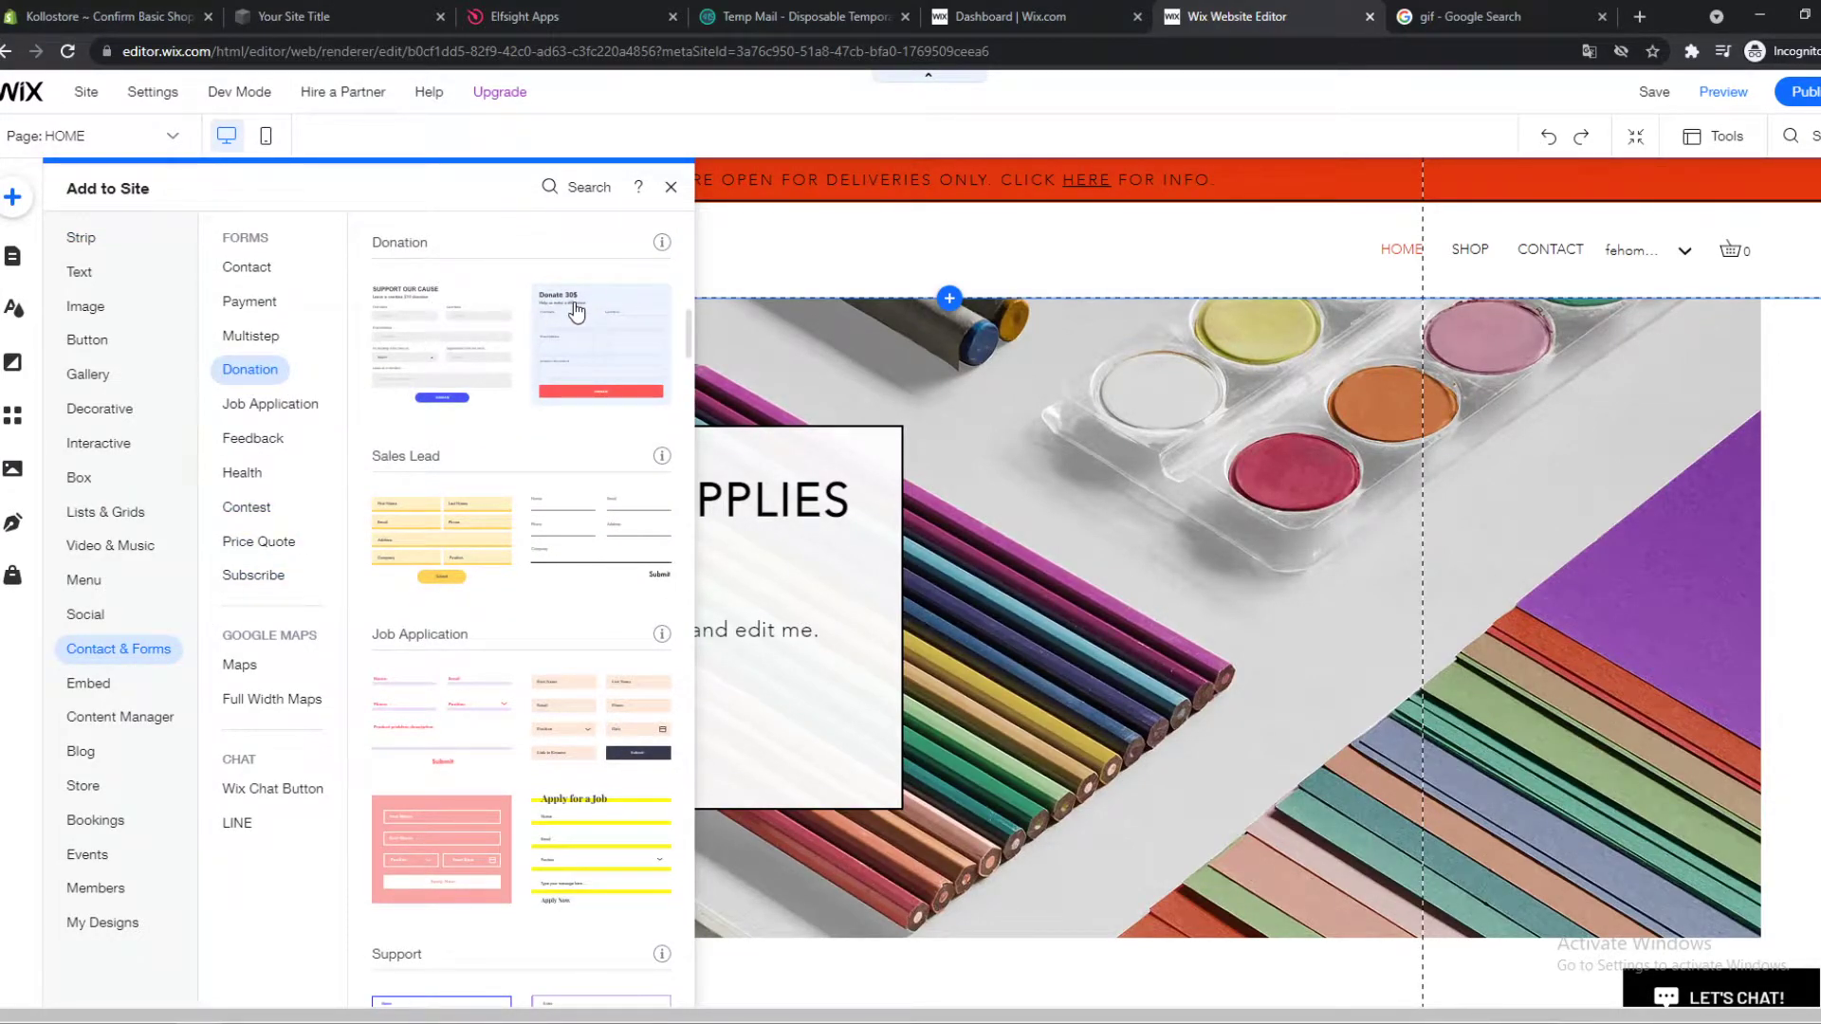
{"action": "scroll", "coordinate": [420, 320], "scroll_direction": "up", "scroll_amount": 2}
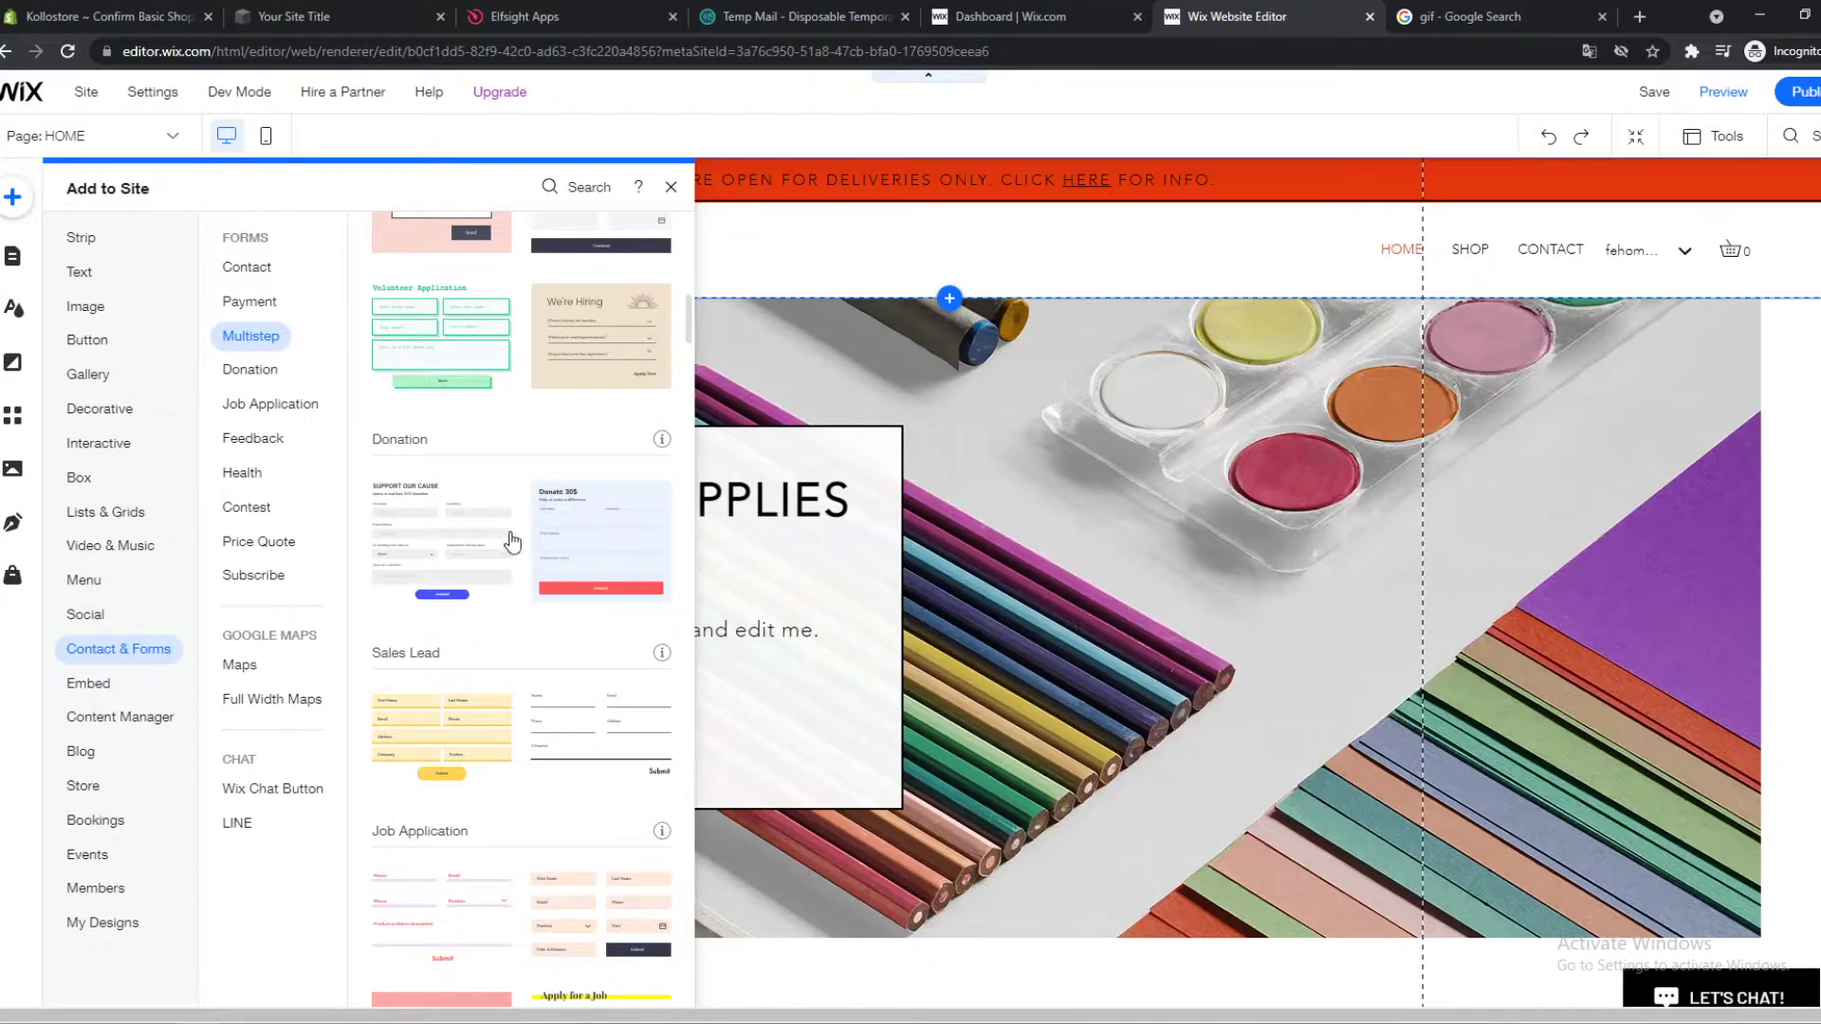
Add the 'Donate $30' donation form and nudge it right, beside the title box
{"action": "left_click", "coordinate": [591, 512]}
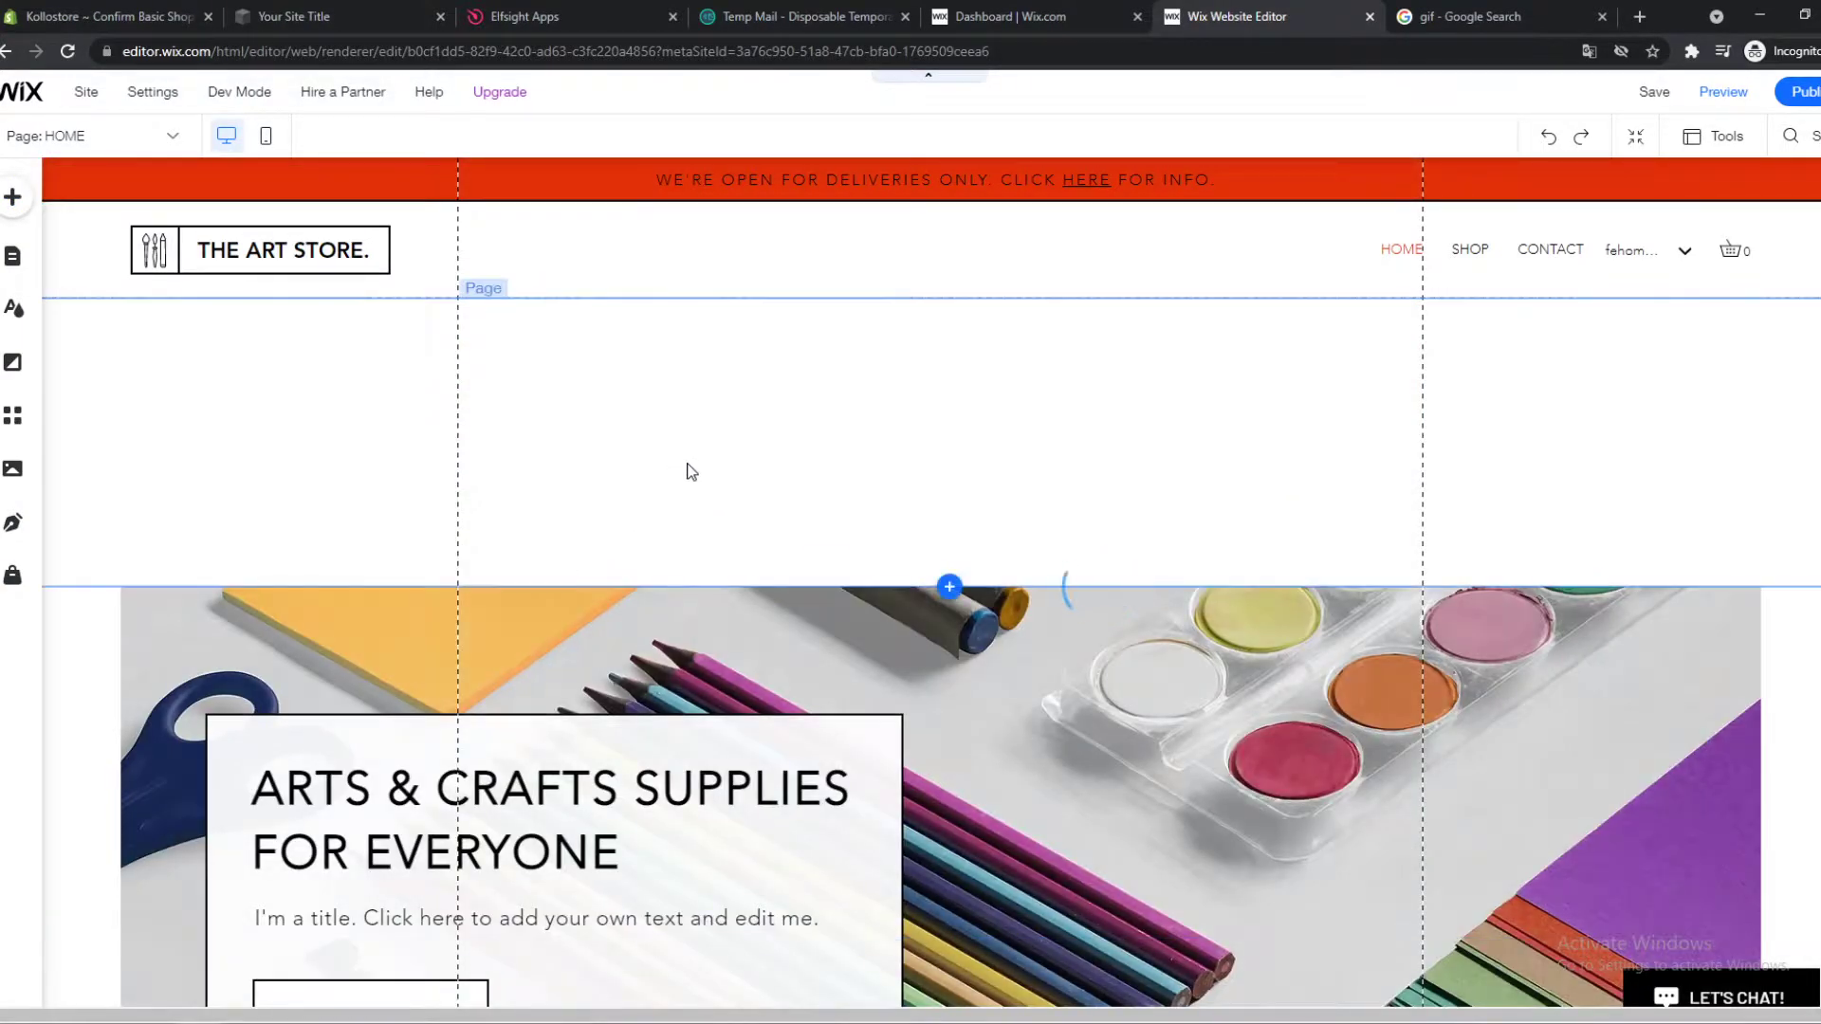
{"action": "scroll", "coordinate": [691, 459], "scroll_direction": "down", "scroll_amount": 1}
{"action": "scroll", "coordinate": [814, 492], "scroll_direction": "down", "scroll_amount": 2}
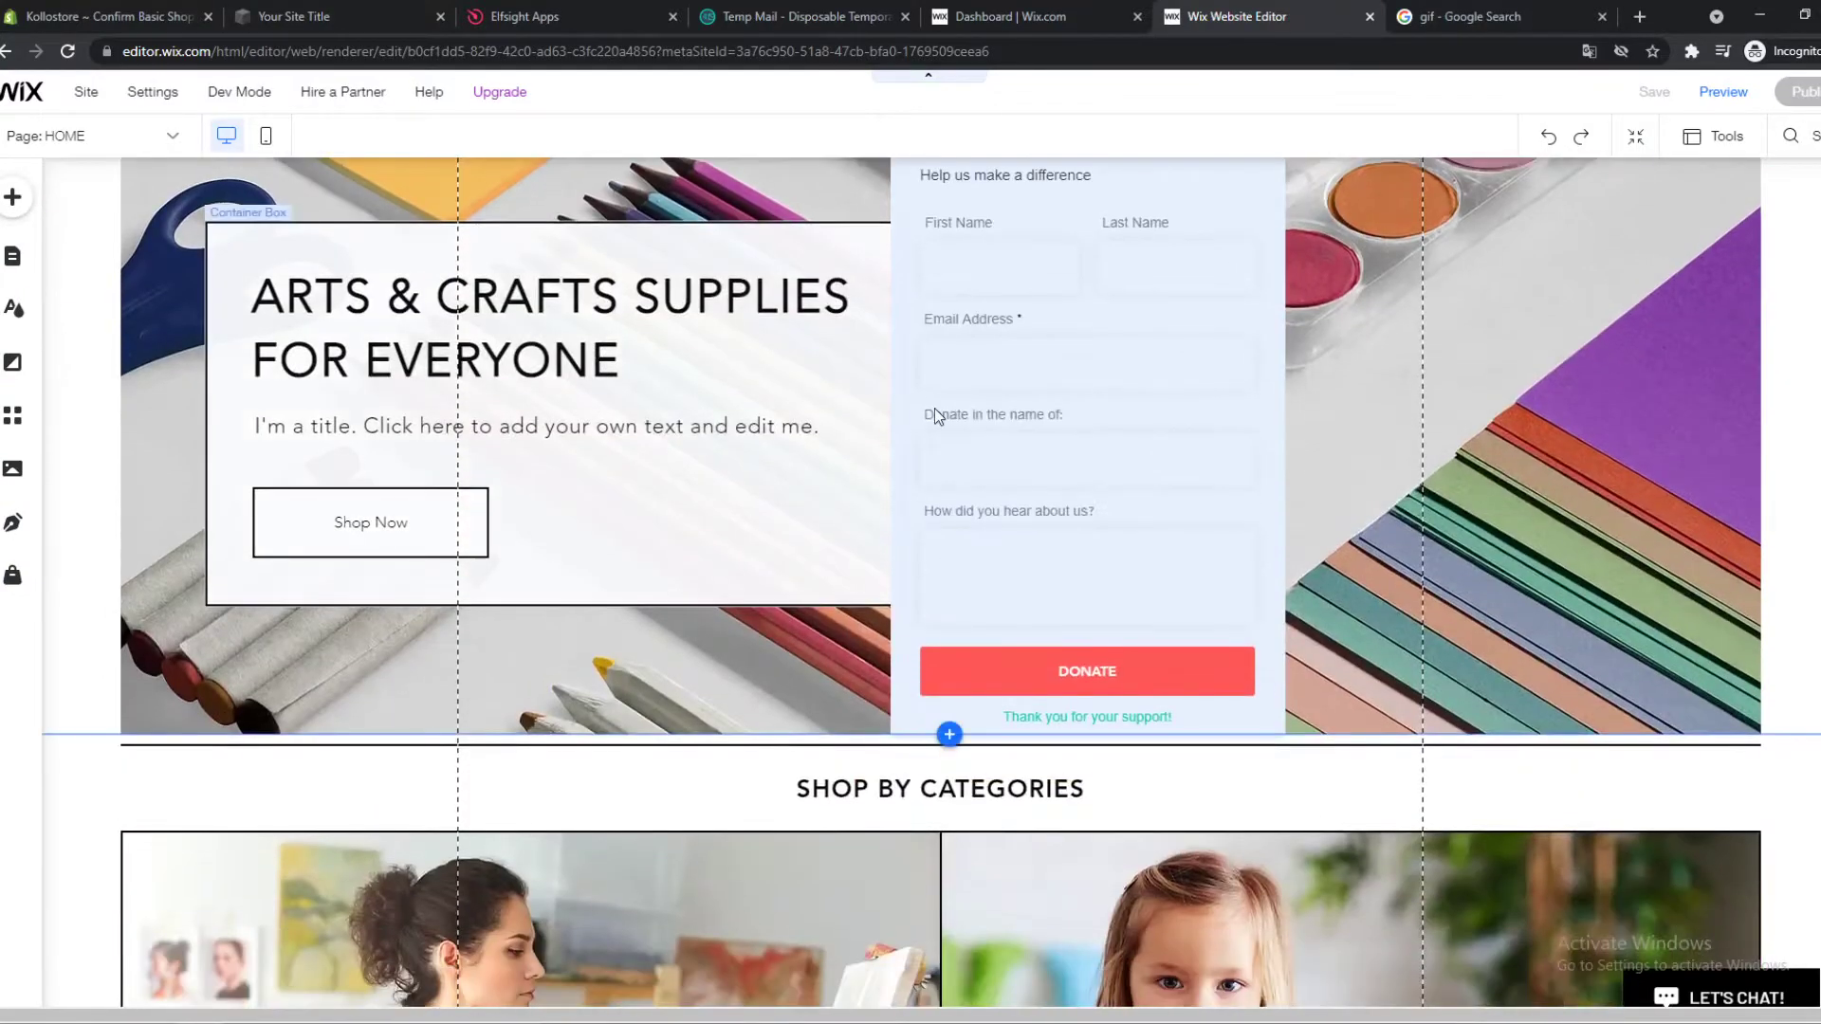
{"action": "left_click", "coordinate": [951, 323]}
{"action": "scroll", "coordinate": [956, 446], "scroll_direction": "up", "scroll_amount": 1}
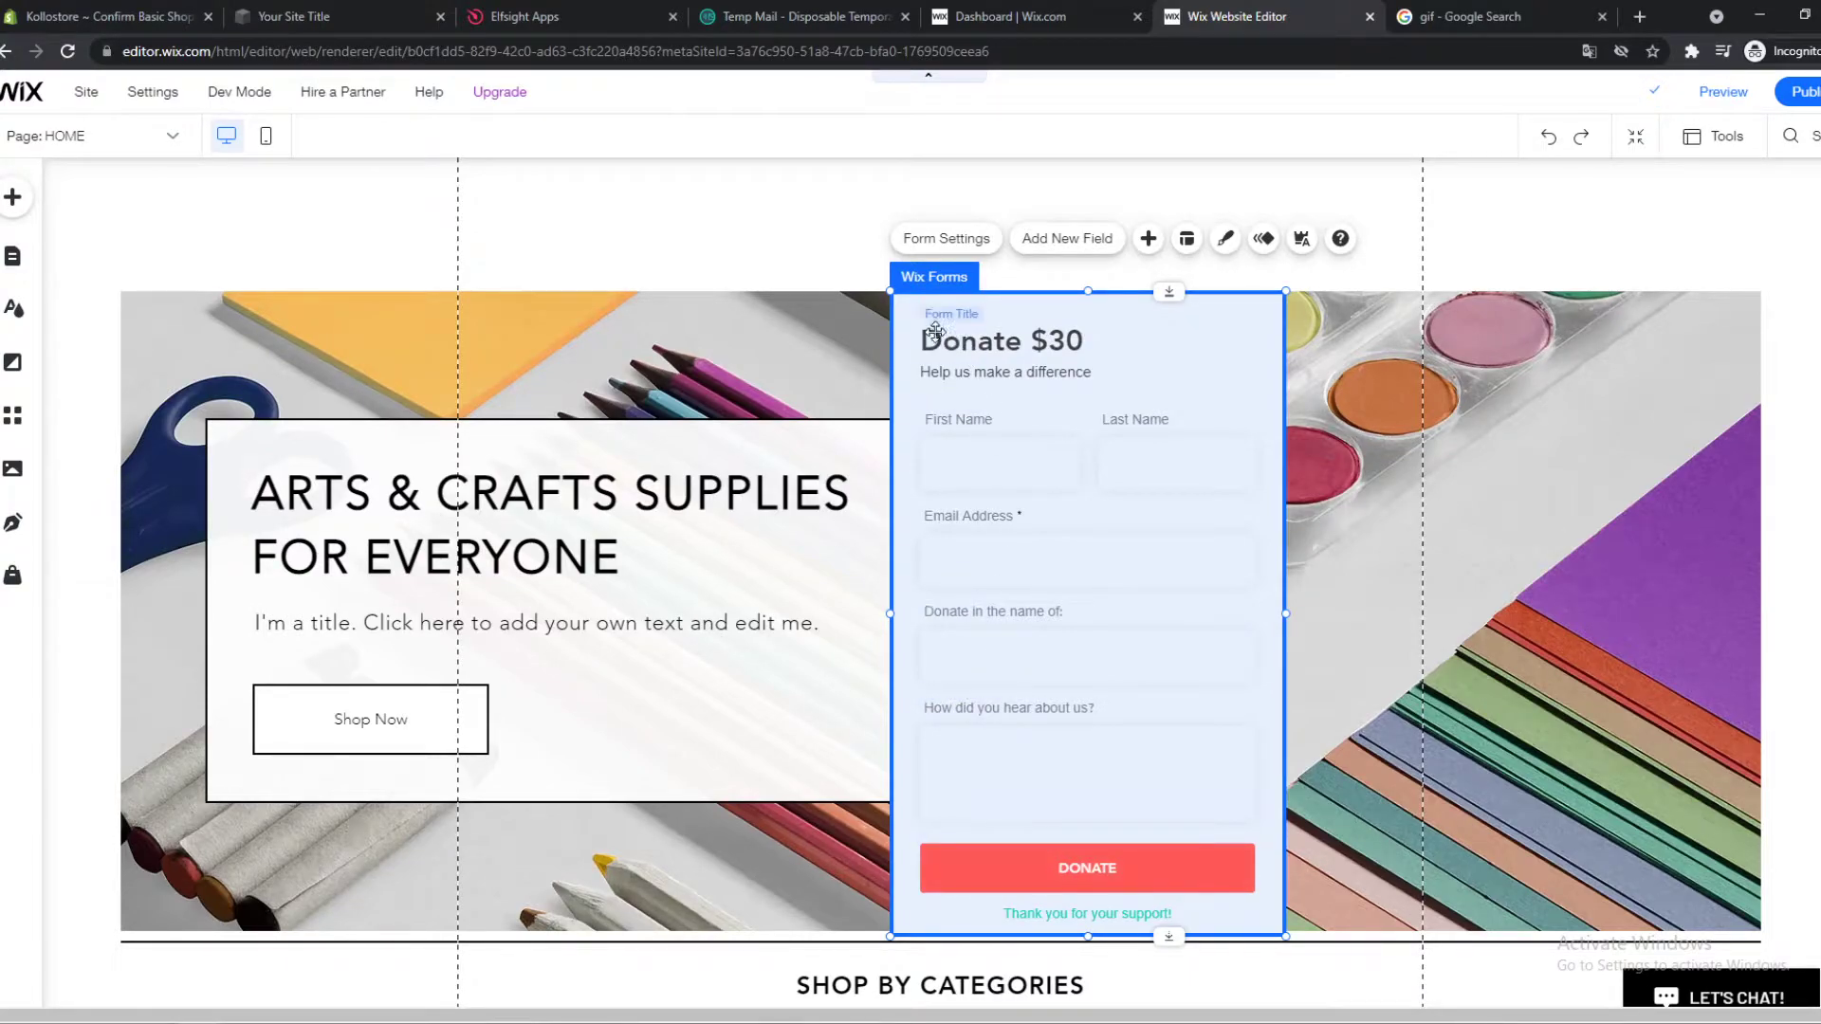
{"action": "left_click_drag", "start_coordinate": [1070, 336], "coordinate": [1160, 340]}
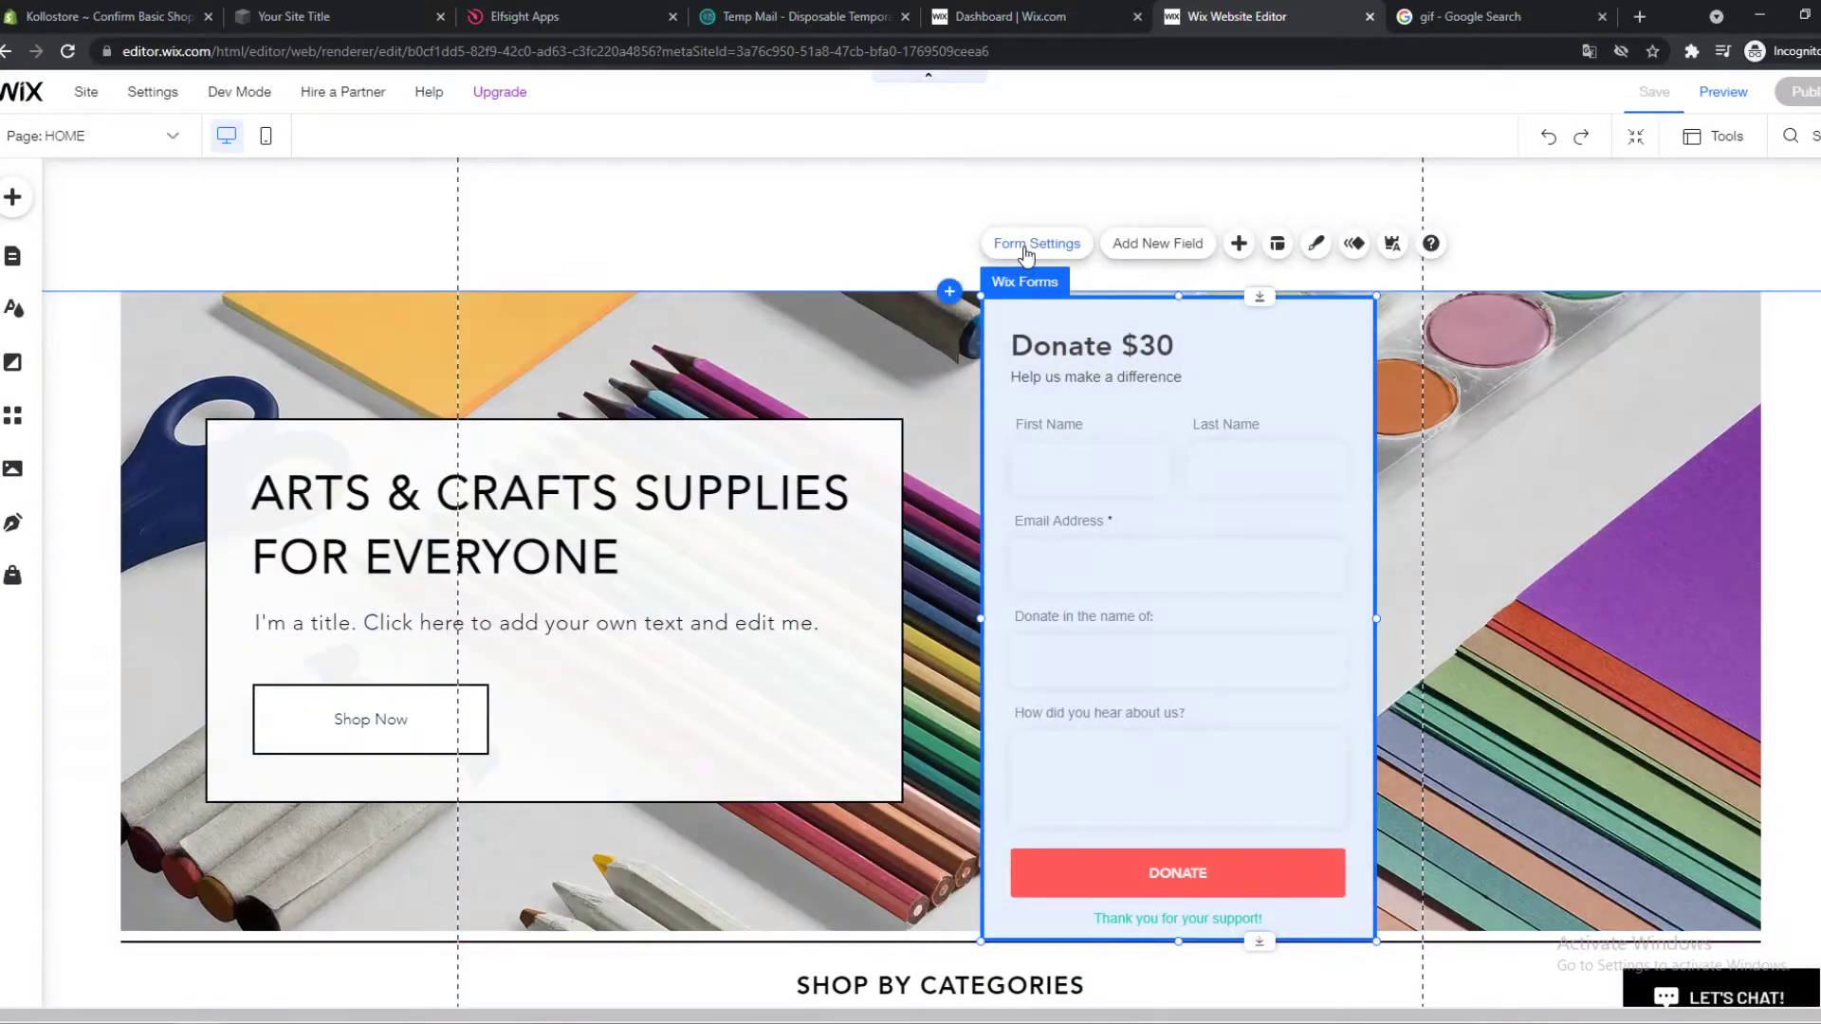
Preview the form's Payment setup via Get Started, then dismiss the Payment Form Setup dialog
{"action": "left_click", "coordinate": [1028, 250]}
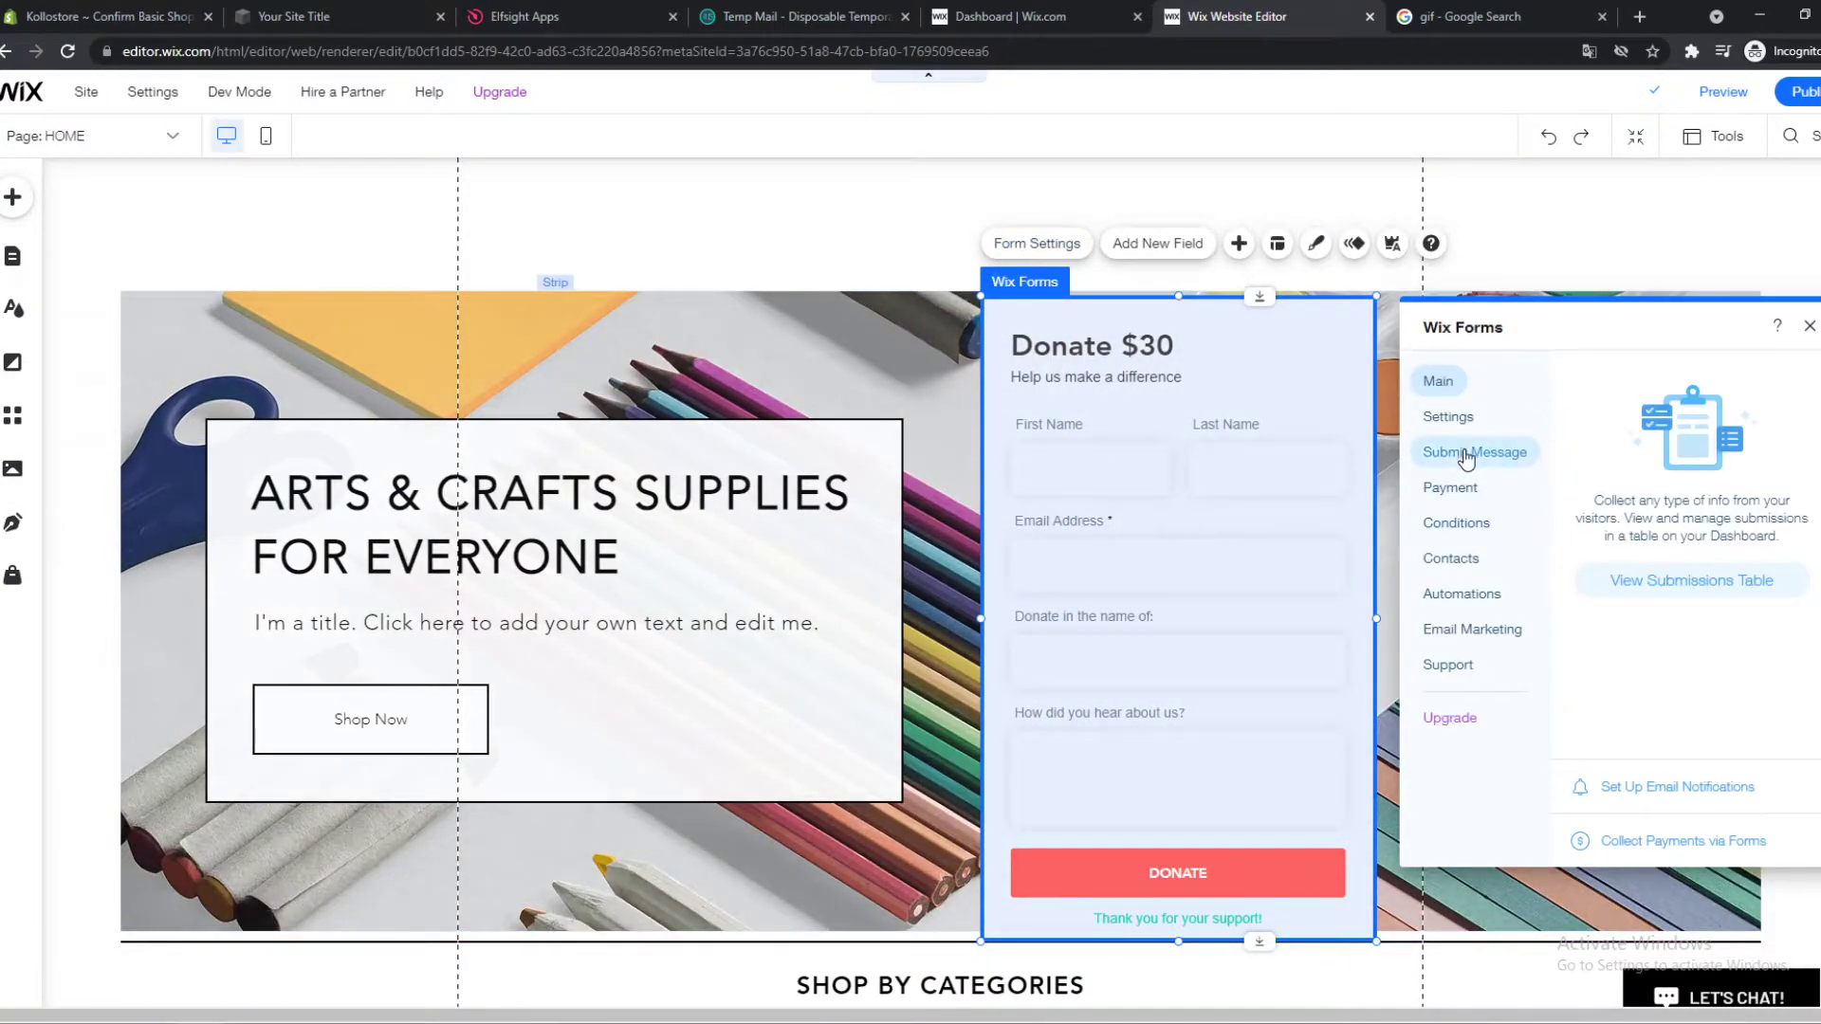
{"action": "left_click", "coordinate": [1451, 486]}
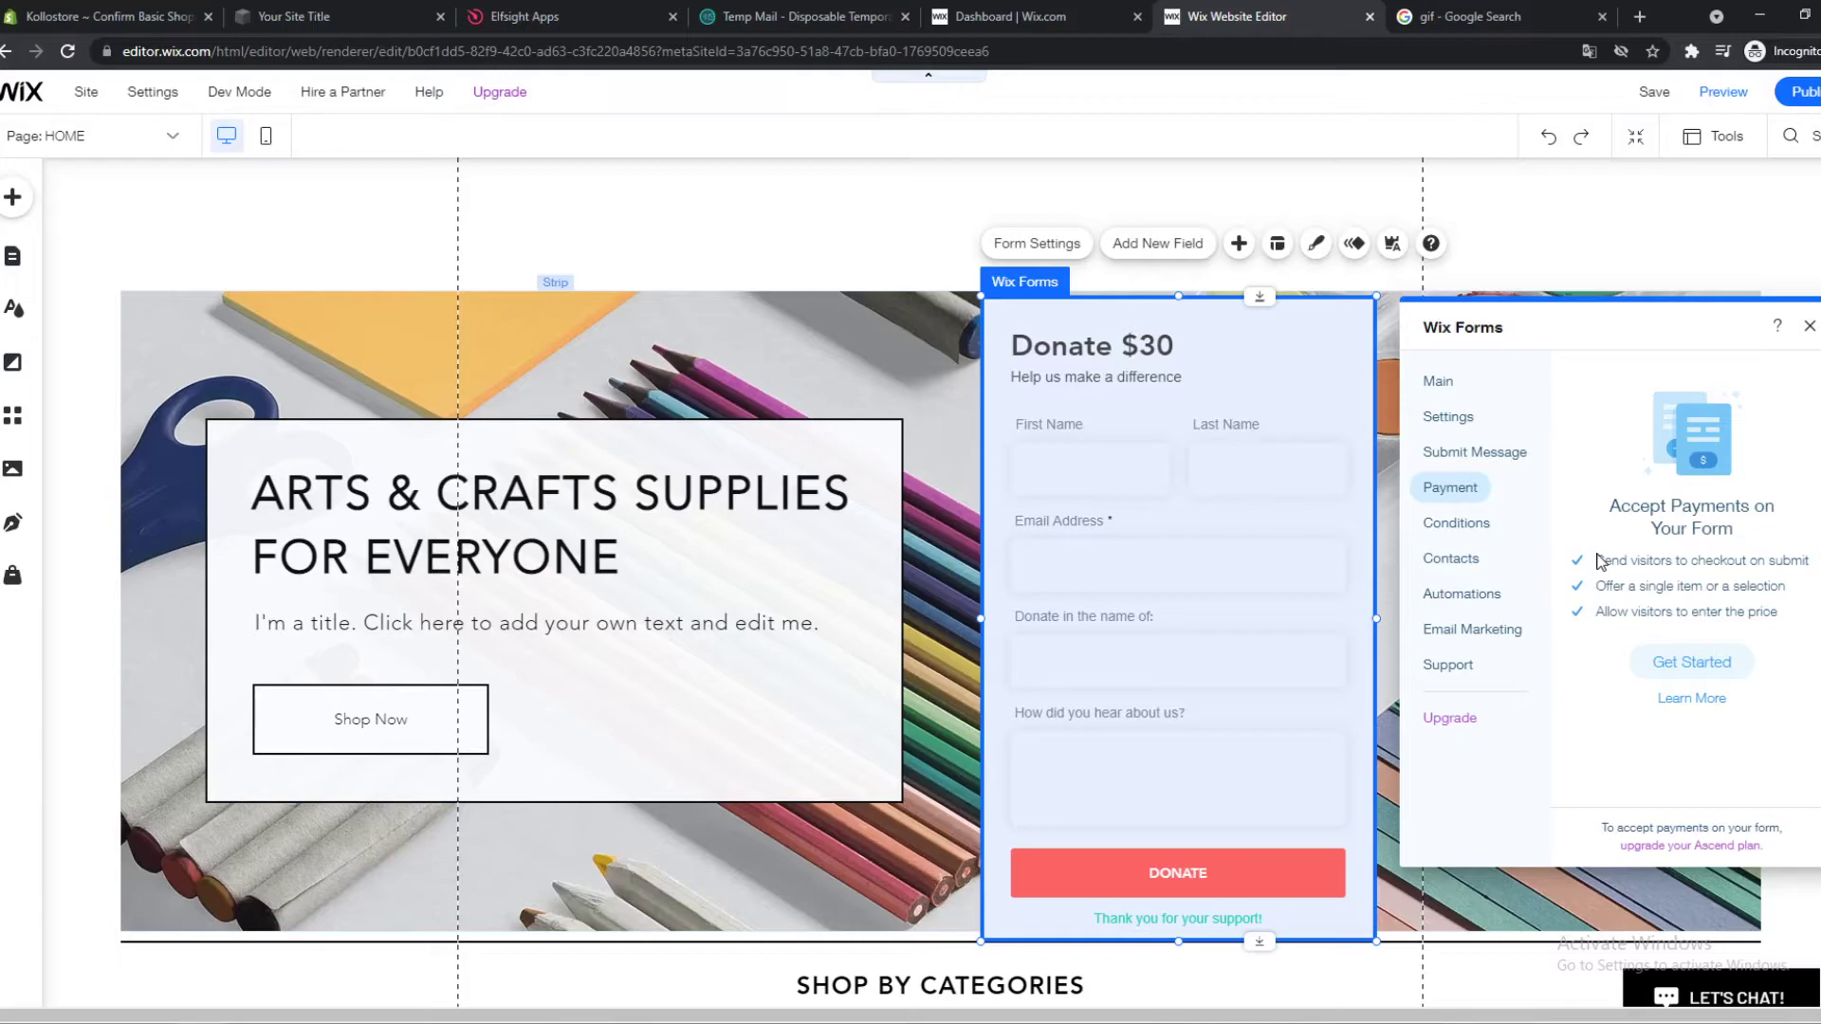
{"action": "left_click", "coordinate": [1695, 658]}
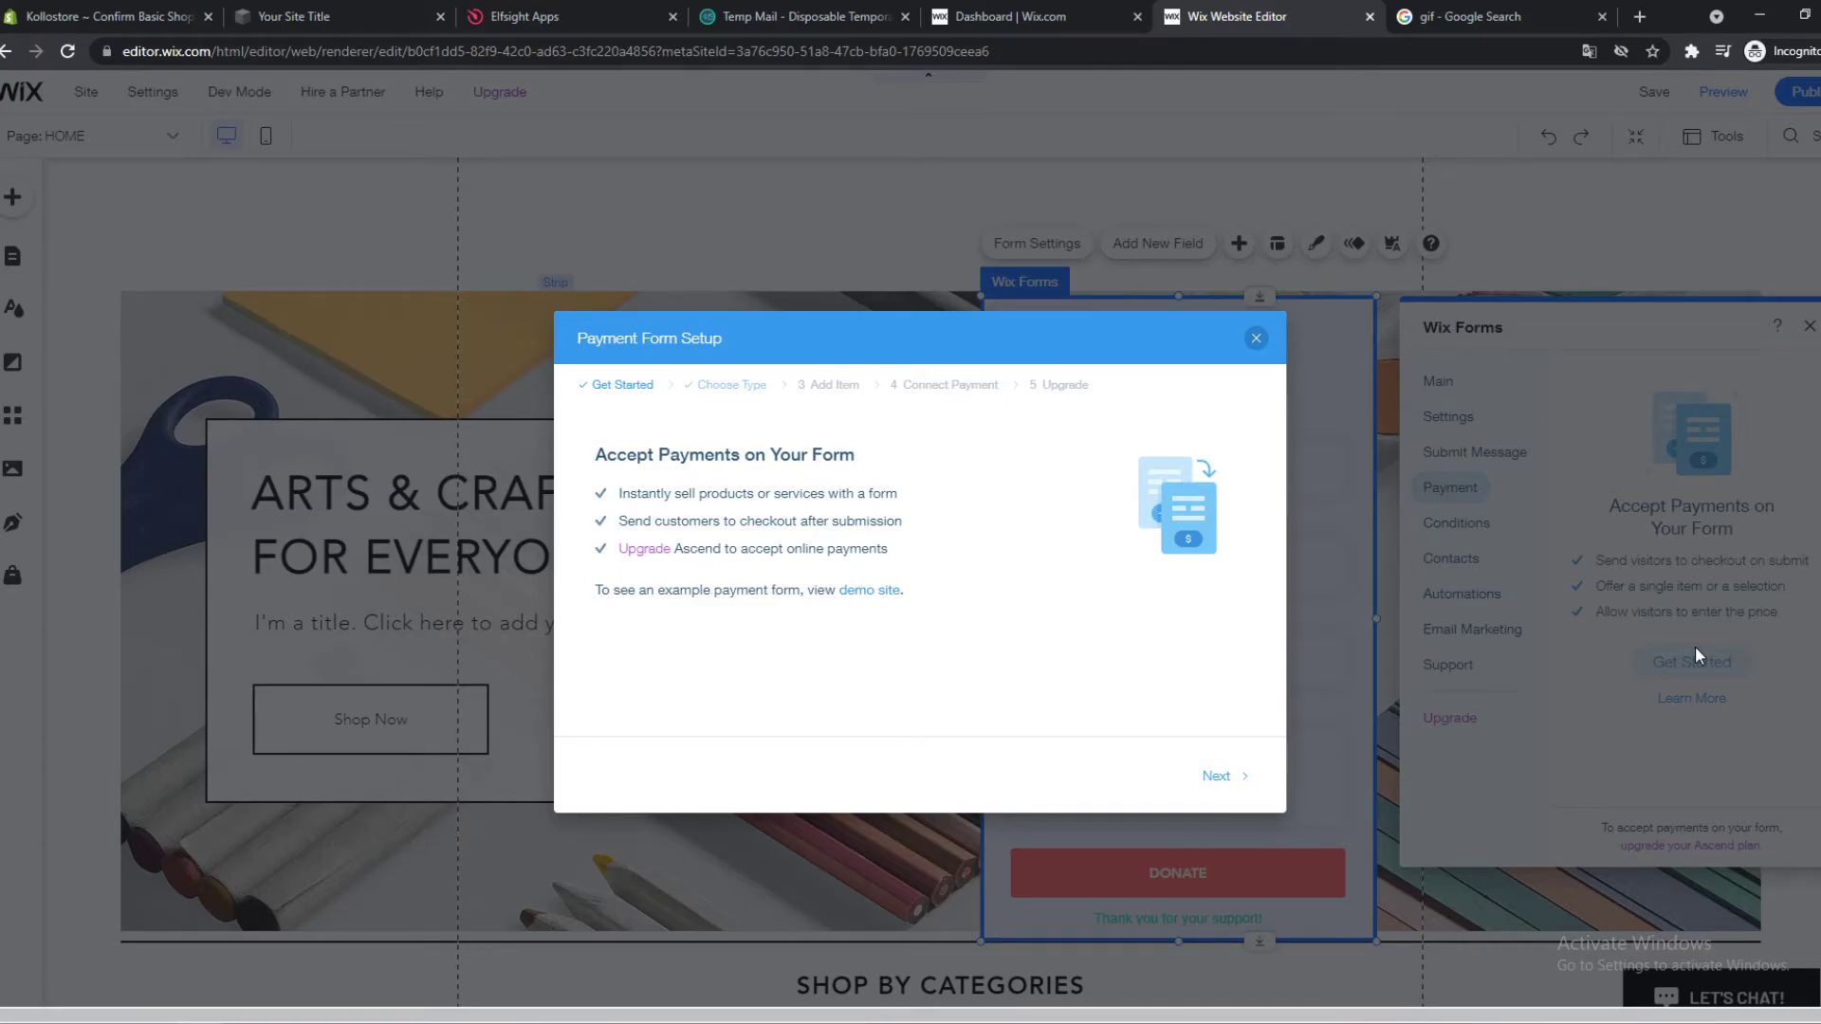
{"action": "left_click", "coordinate": [1256, 340]}
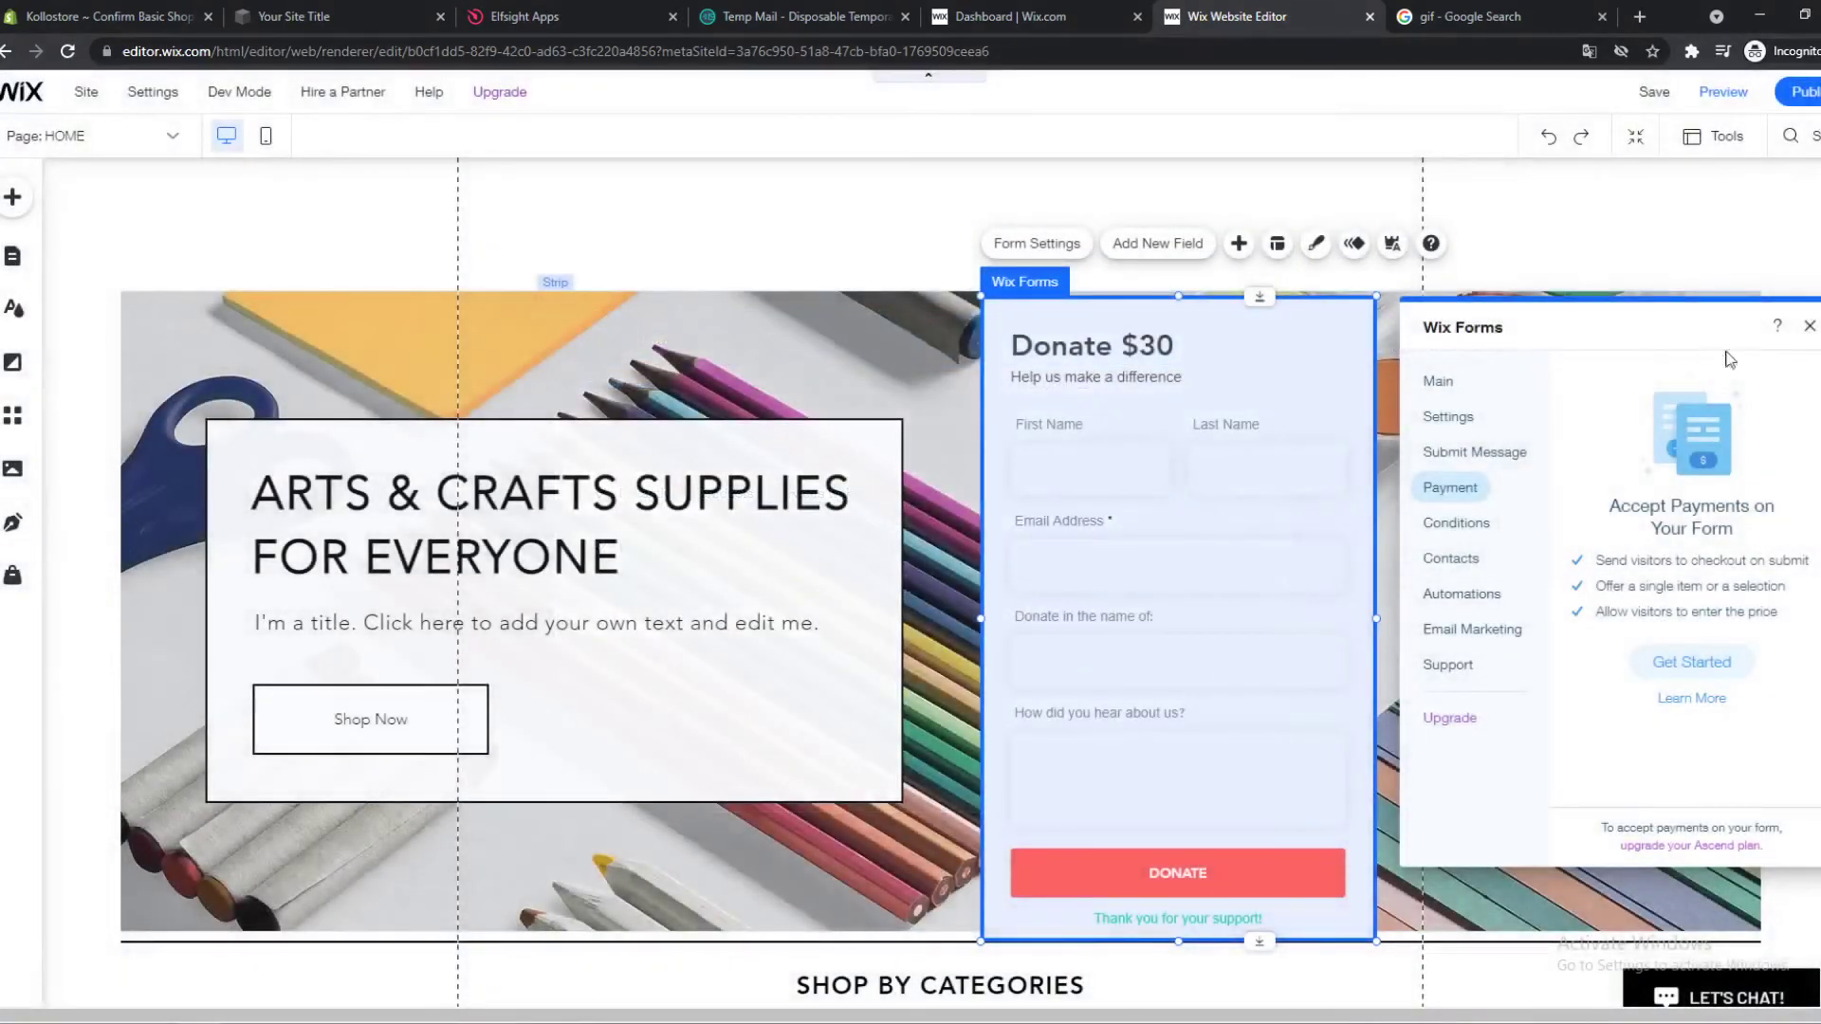
Close the Wix Forms settings and move the Donate $30 form further right beside the title box
{"action": "left_click", "coordinate": [1810, 328]}
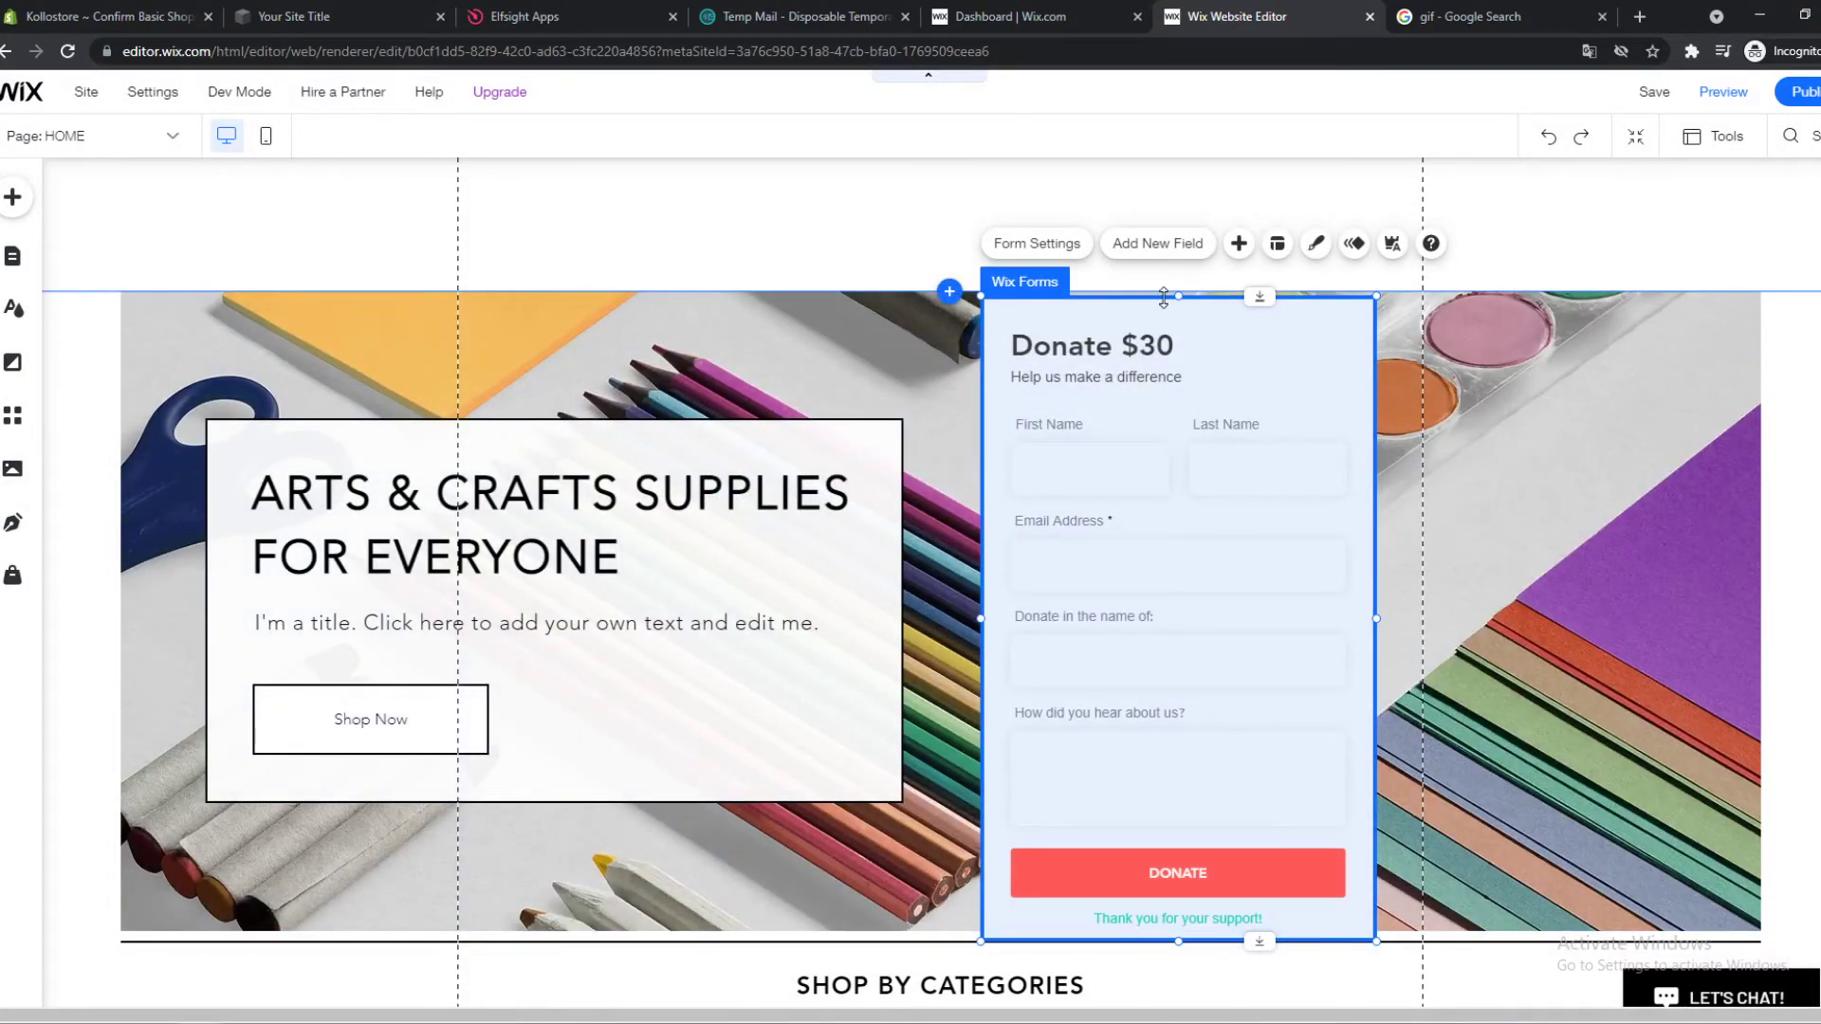
{"action": "mouse_move", "coordinate": [1163, 298]}
{"action": "left_mouse_down"}
{"action": "mouse_move", "coordinate": [1175, 320]}
{"action": "mouse_move", "coordinate": [897, 481]}
{"action": "left_mouse_up"}
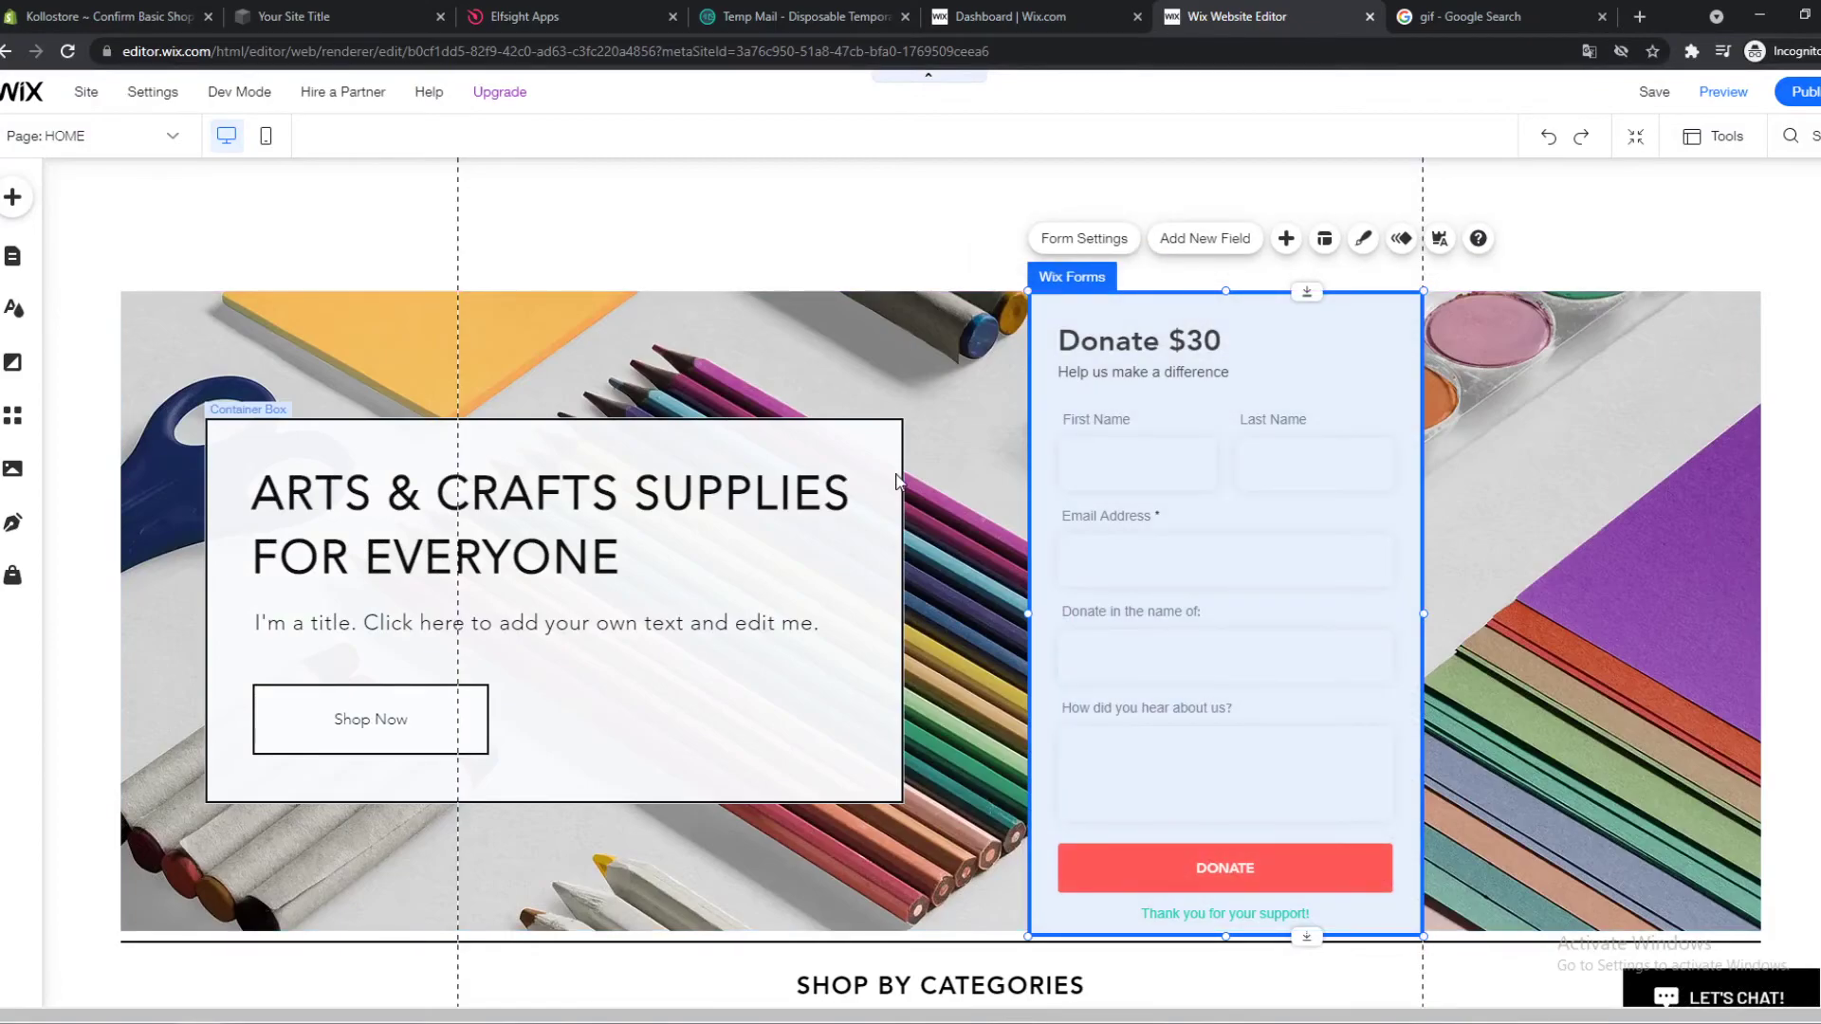